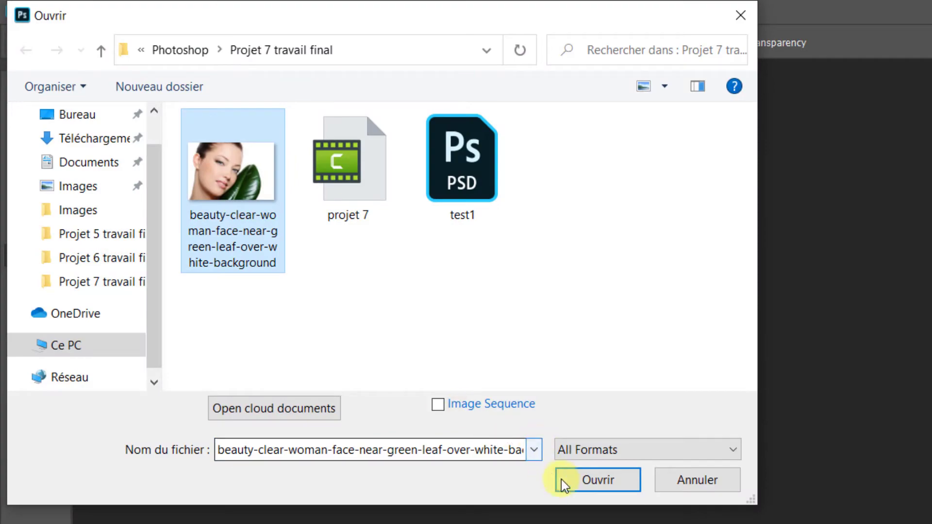
Open the image beauty-clear-woman-face-near-green-leaf-over-white-background and unlock its Background layer
left_click(566, 480)
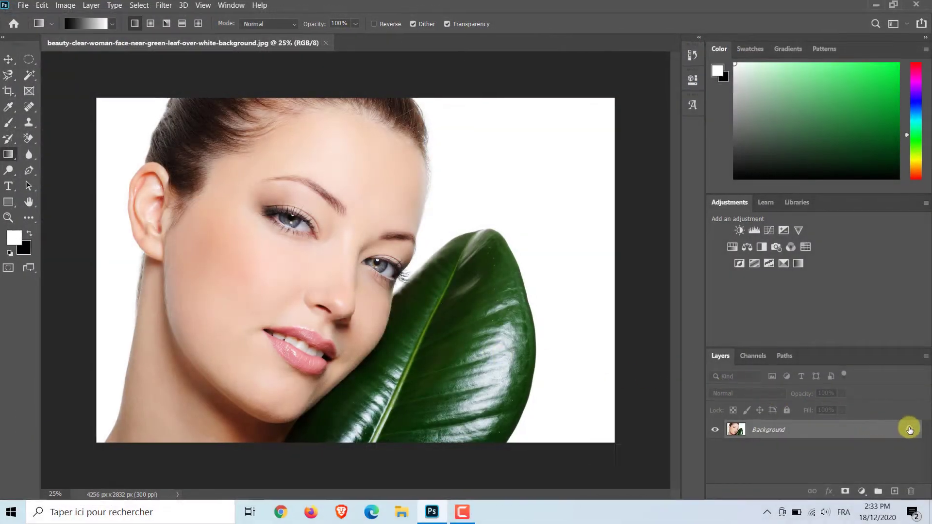
left_click(908, 429)
Add a new empty layer above the photo and name it "drop"
left_click(831, 435)
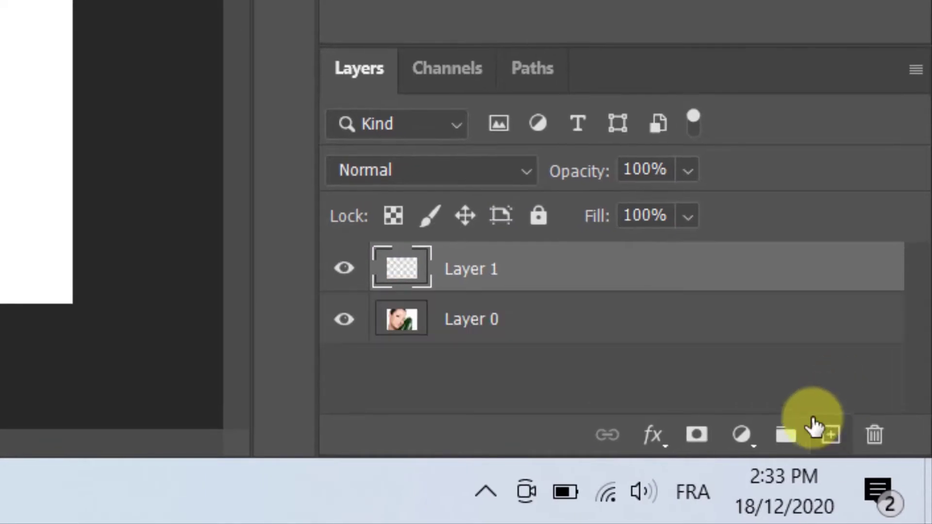
double_click(466, 266)
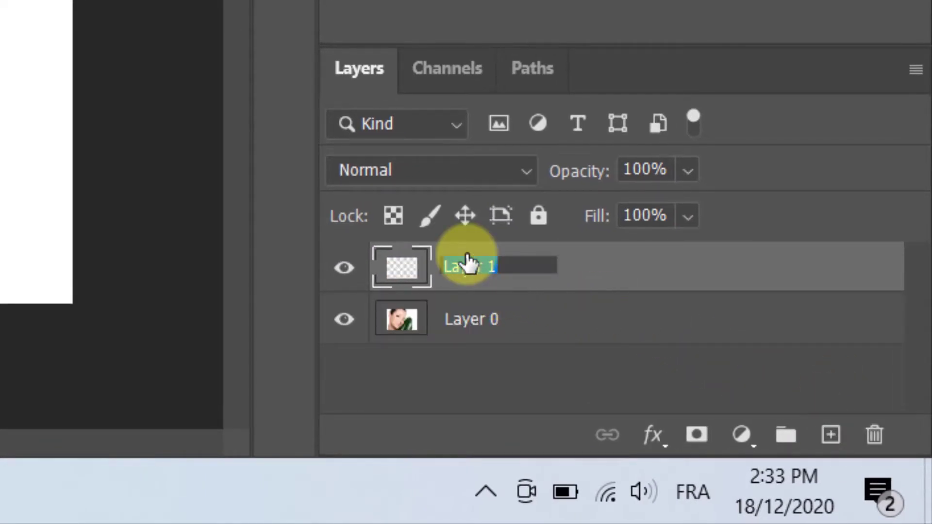
type("dr")
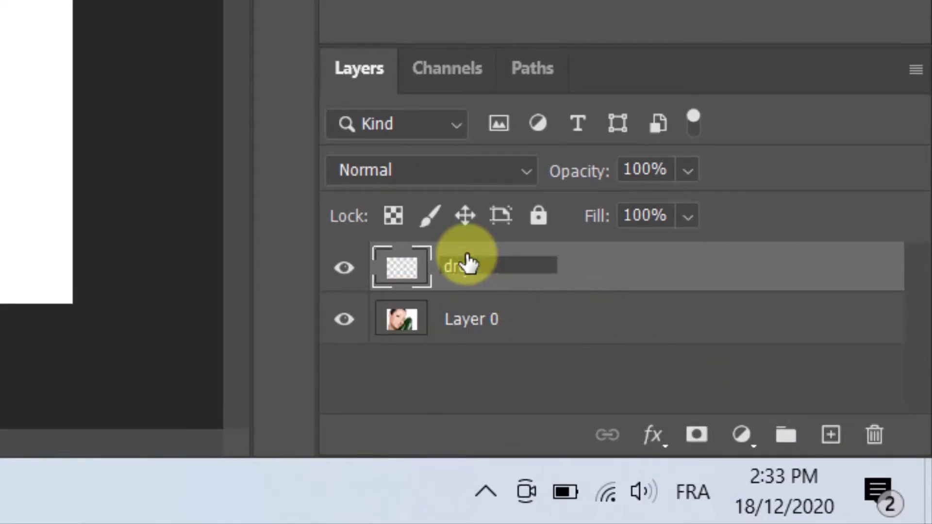
type("op")
key("Return")
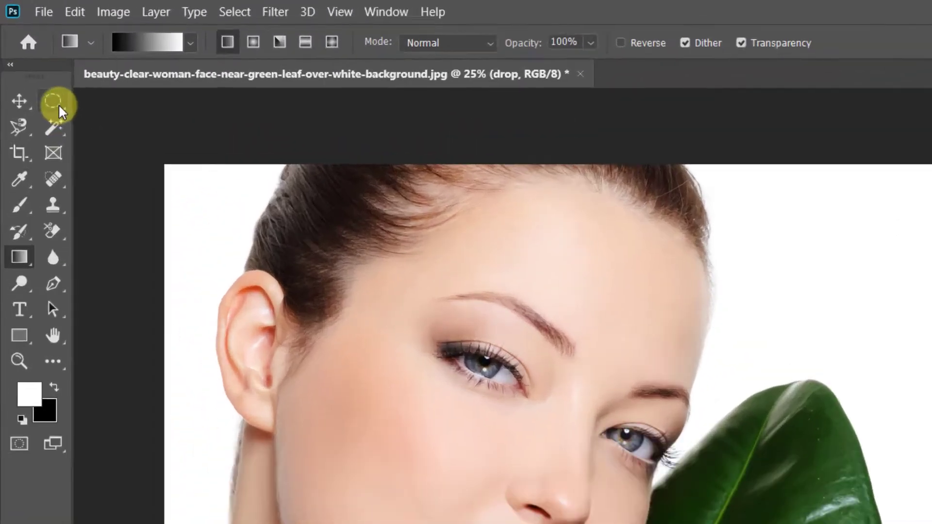
Draw a small circular selection on the middle of the green leaf with the Elliptical Marquee tool
left_click(32, 62)
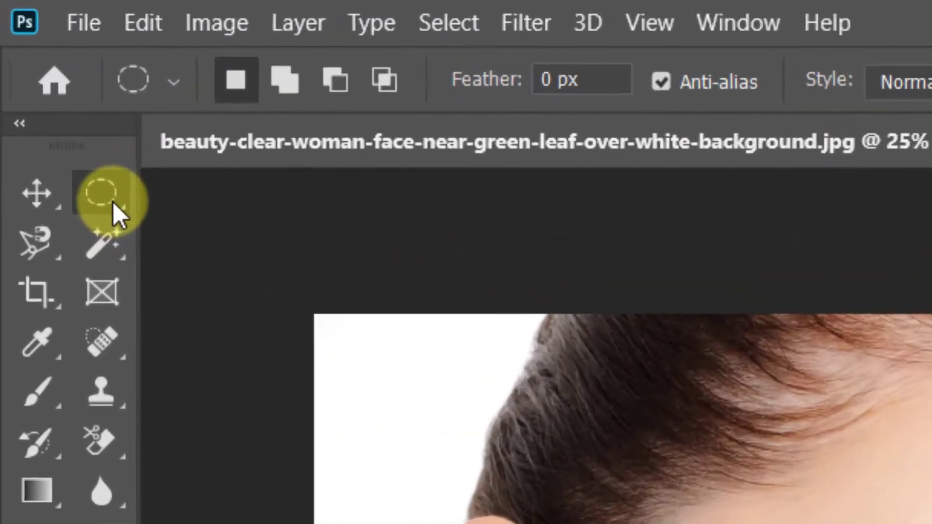
right_click(113, 202)
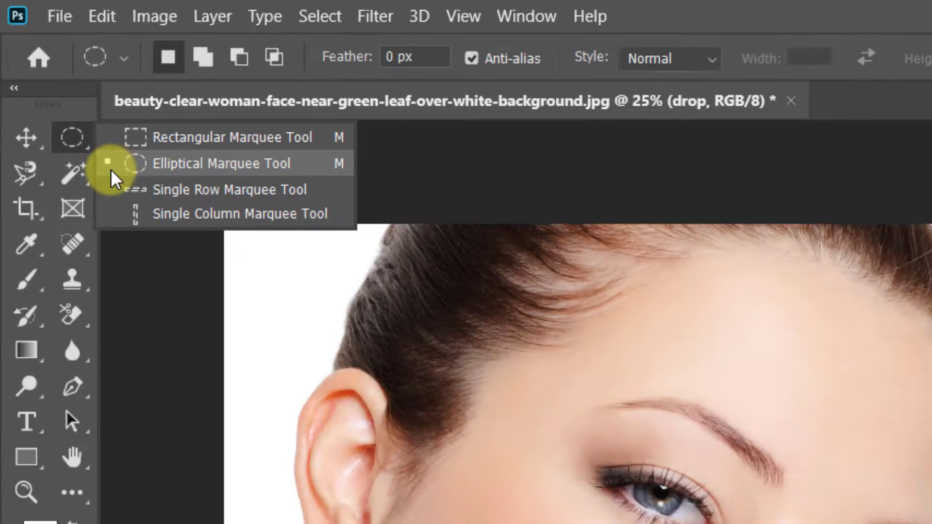
left_click(163, 233)
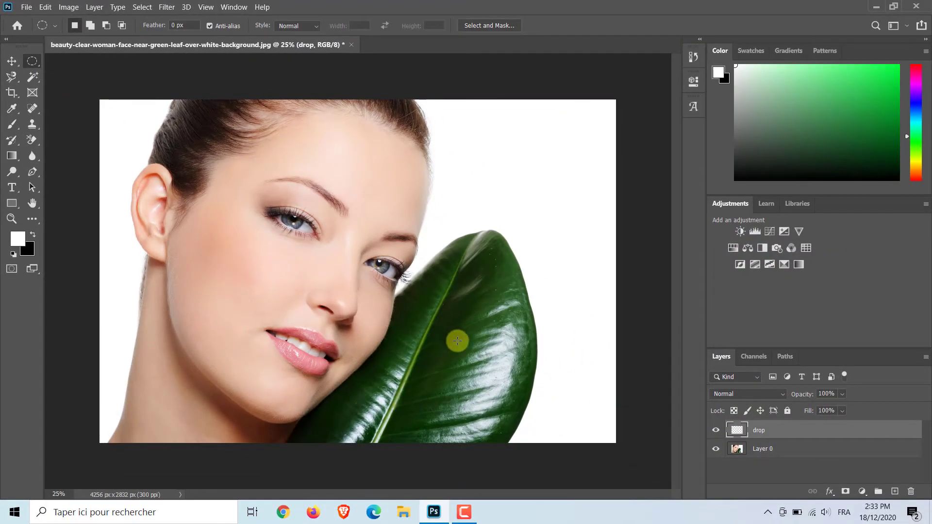
left_click_drag(455, 339, 478, 362)
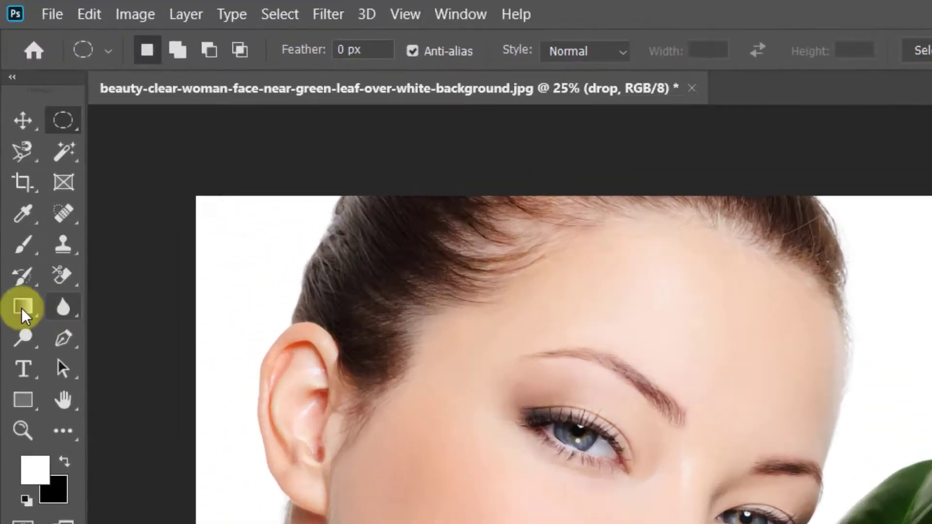
Fill the circular selection with a black-to-white linear gradient from the Basiques presets, running from its upper edge to its lower edge, and deselect
left_click_drag(22, 308, 57, 310)
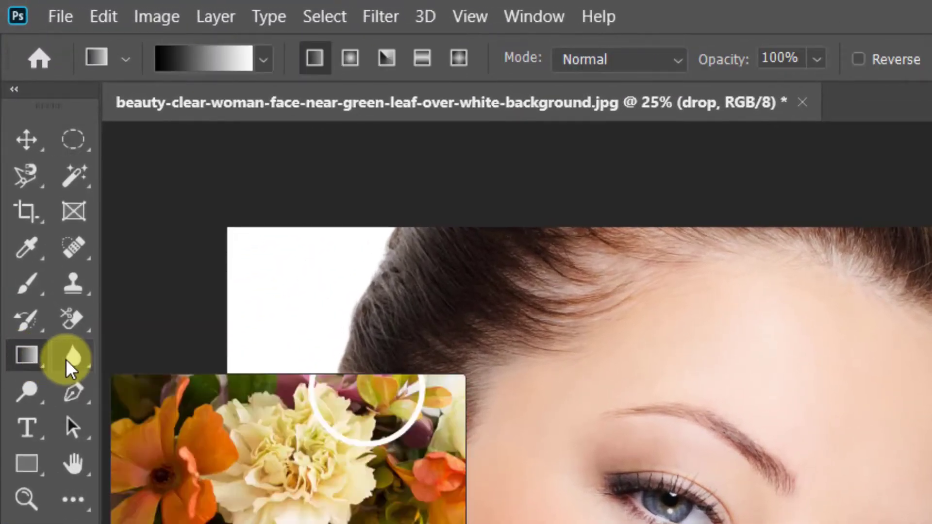
left_click(265, 59)
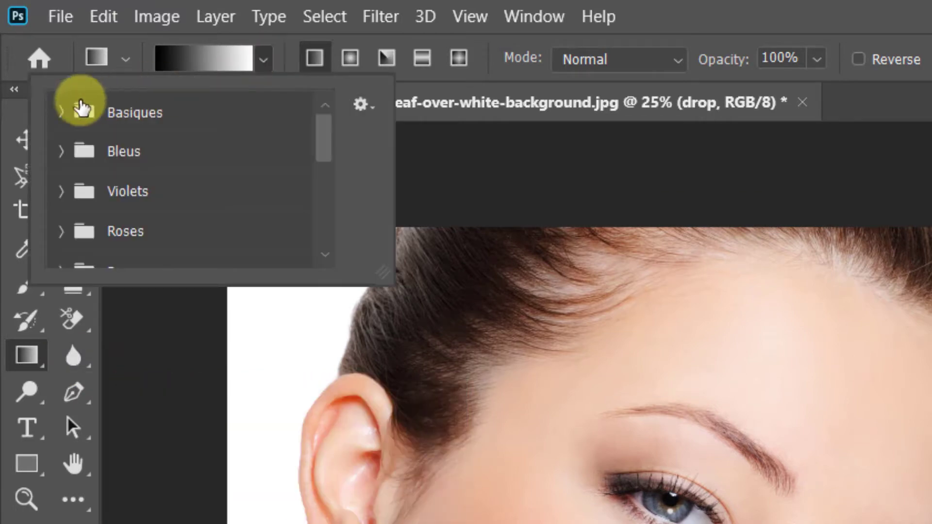
left_click(61, 113)
left_click(188, 168)
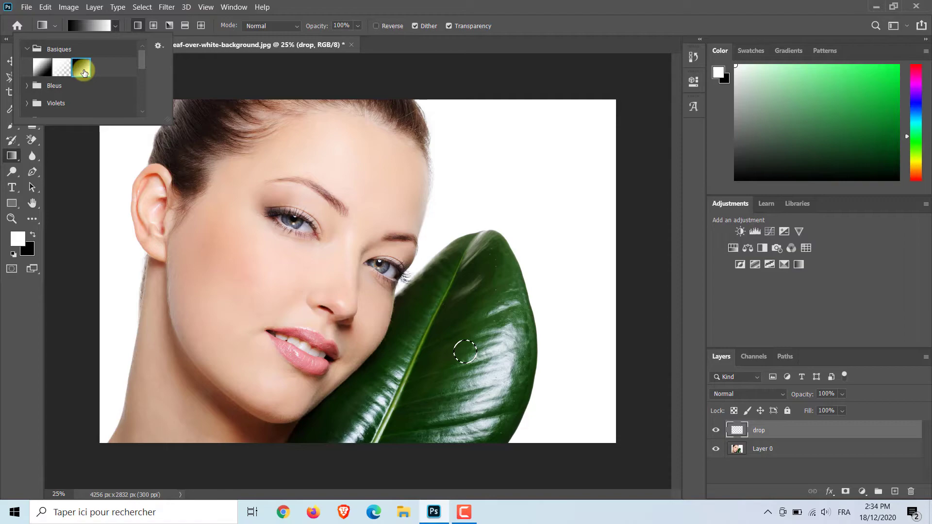
left_click(116, 28)
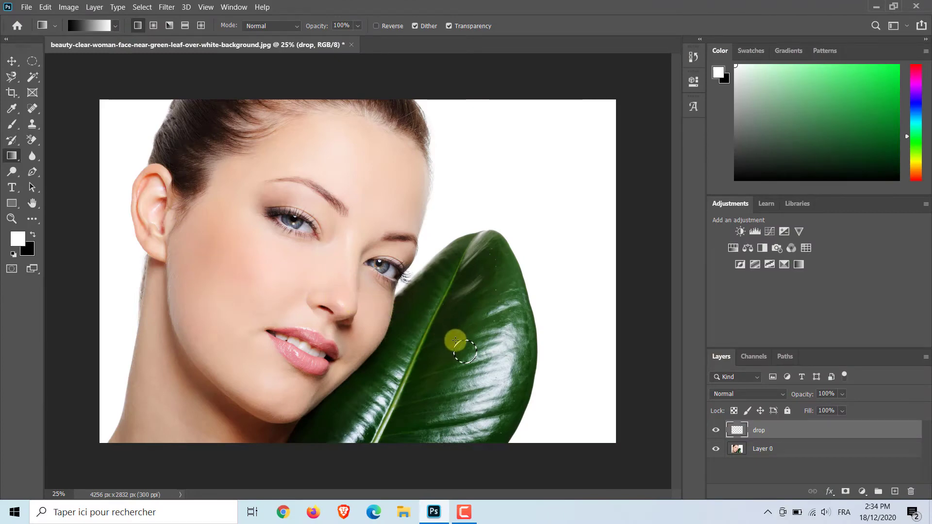
left_click_drag(460, 341, 469, 361)
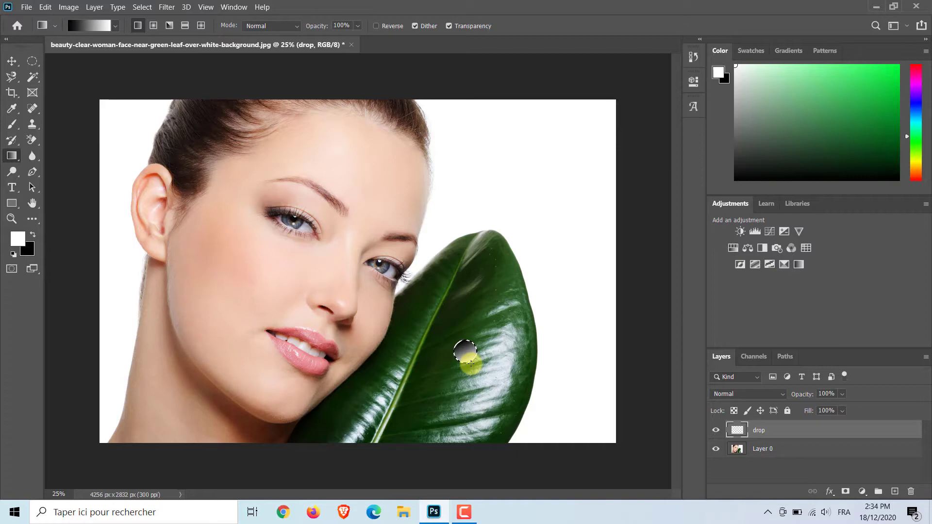
key("ctrl+d")
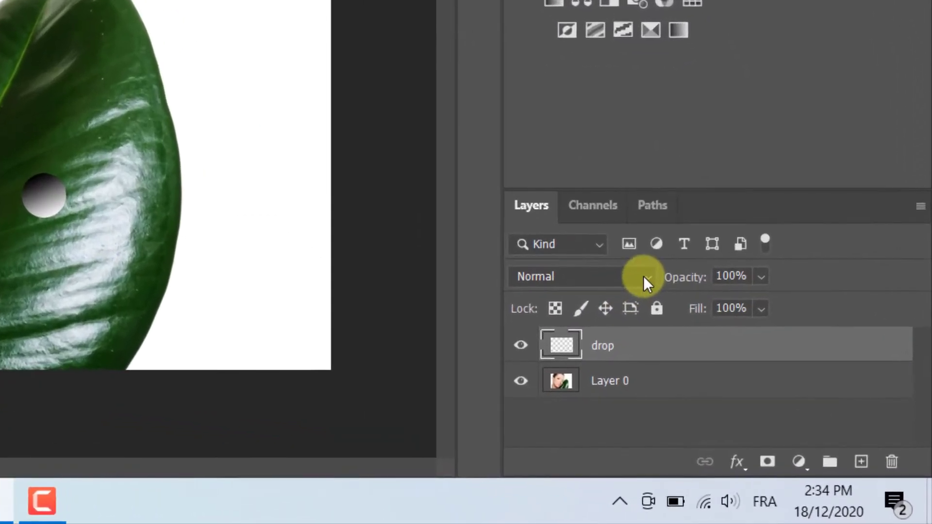
Set the drop layer's blend mode to Overlay
left_click(782, 394)
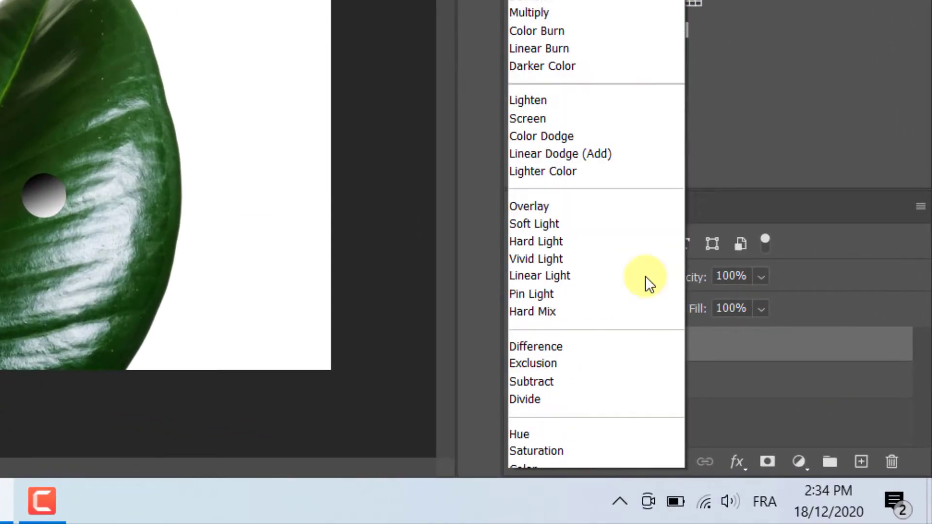
scroll(644, 276, "down", 1)
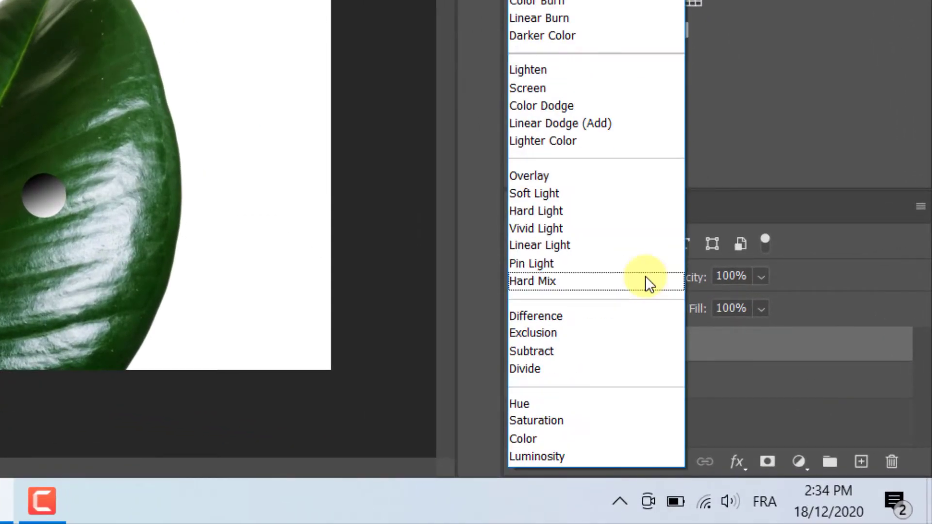
left_click(555, 176)
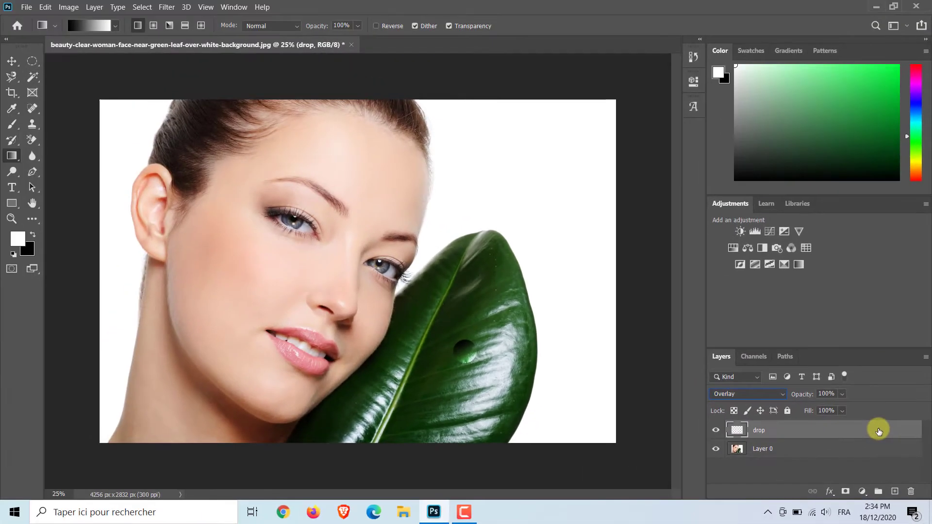
Give the drop layer an Inner Shadow (Linear Burn, 20%, -40°, distance 3, size 6) and Drop Shadow (Linear Burn, 15%, 130°, distance 12, size 10)
double_click(878, 430)
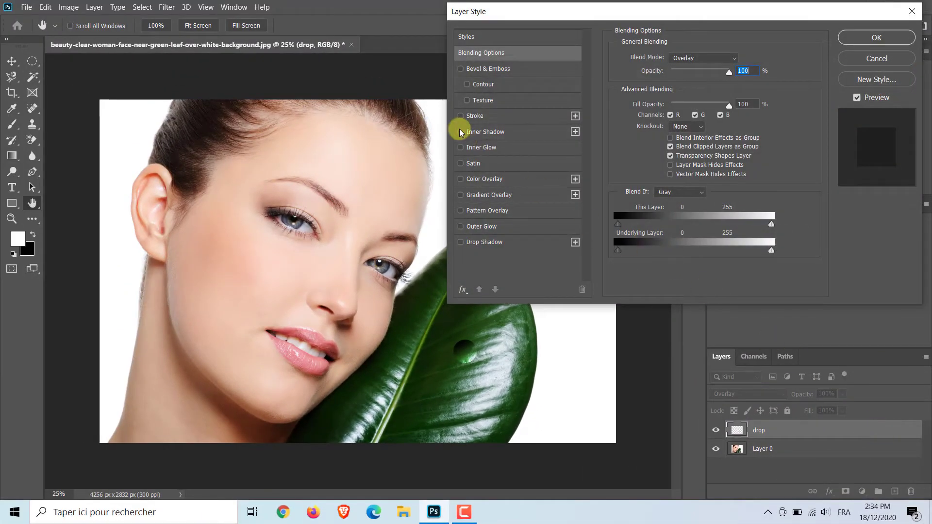
left_click(466, 131)
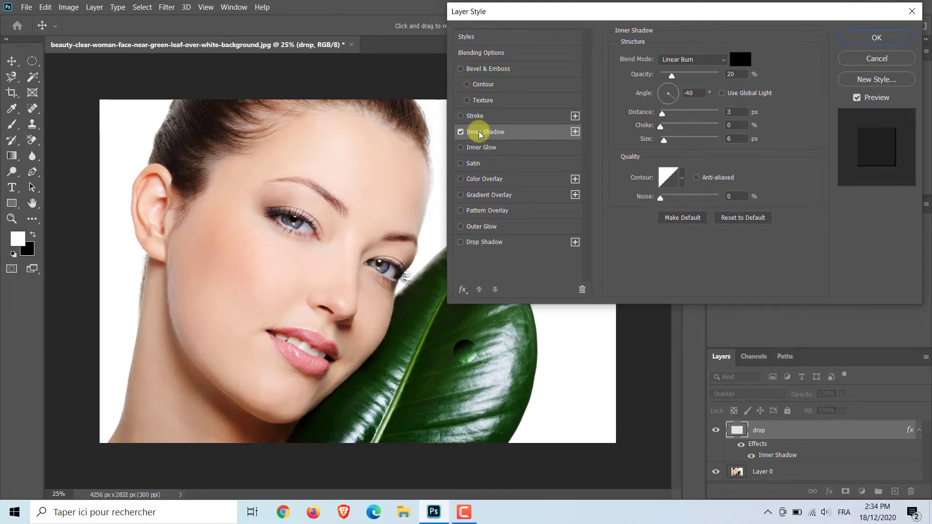
left_click(461, 242)
left_click(475, 244)
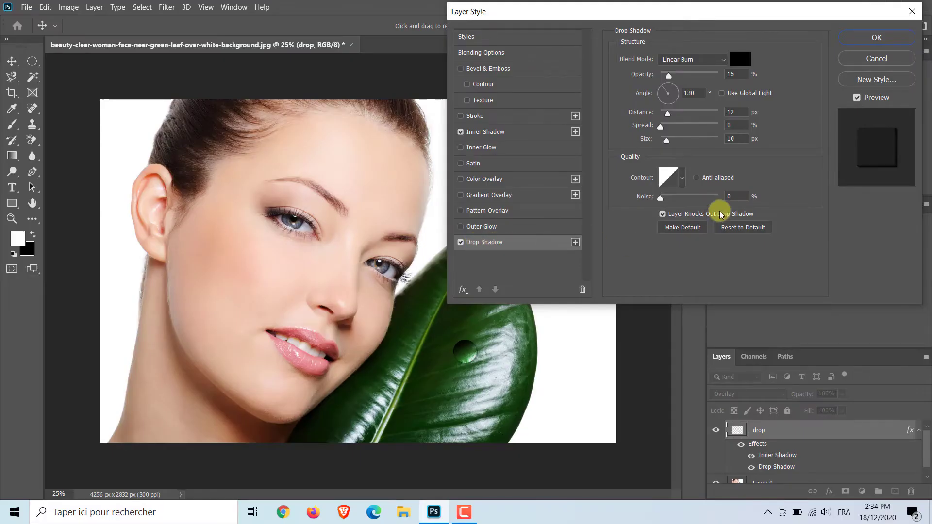
left_click(848, 38)
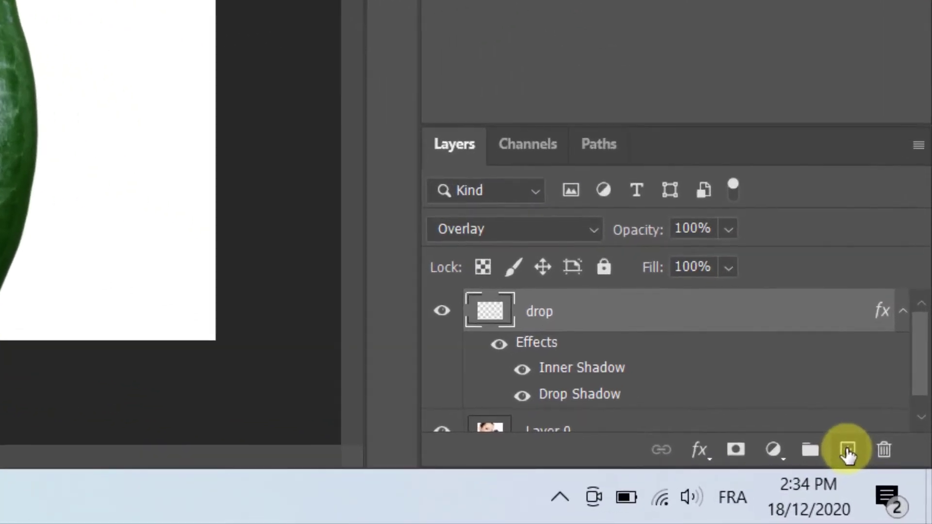
Add a new empty layer above the drop layer and name it "highlight"
left_click(847, 451)
double_click(567, 308)
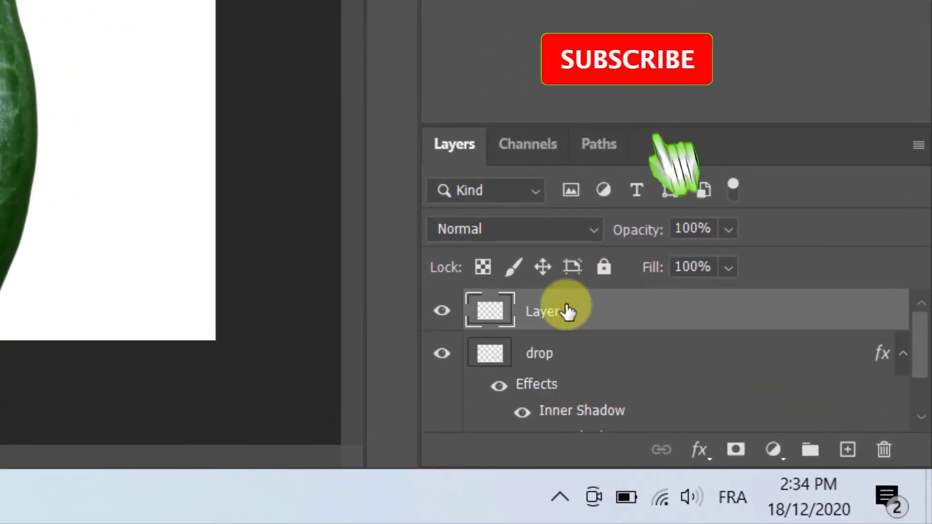
type("h")
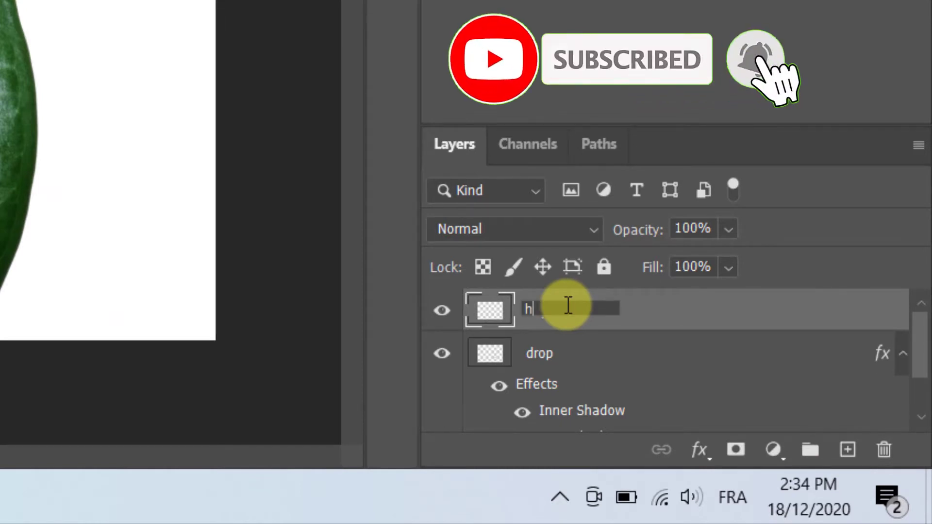
type("igh")
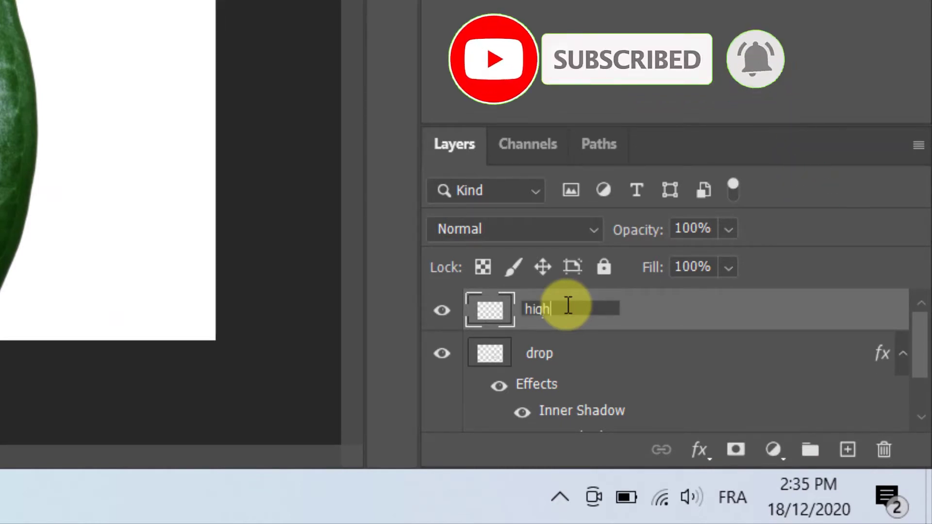
type("light")
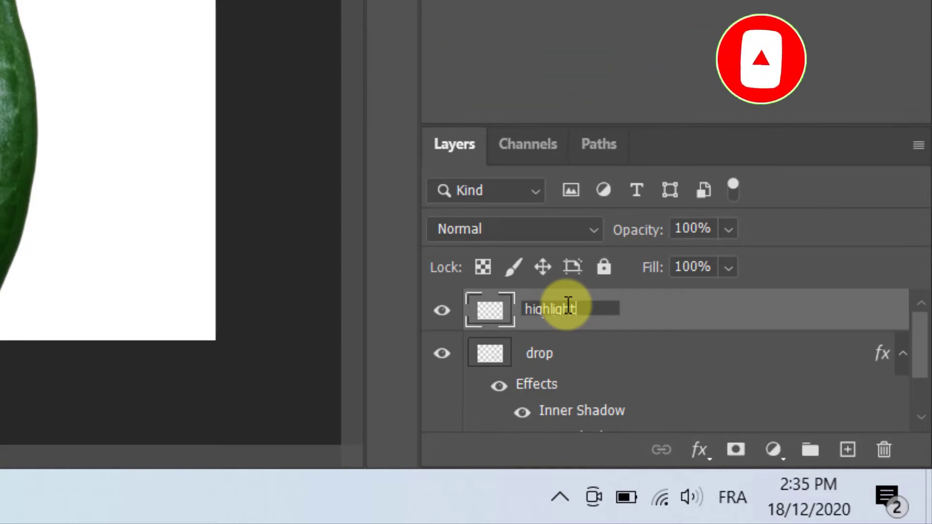
key("Return")
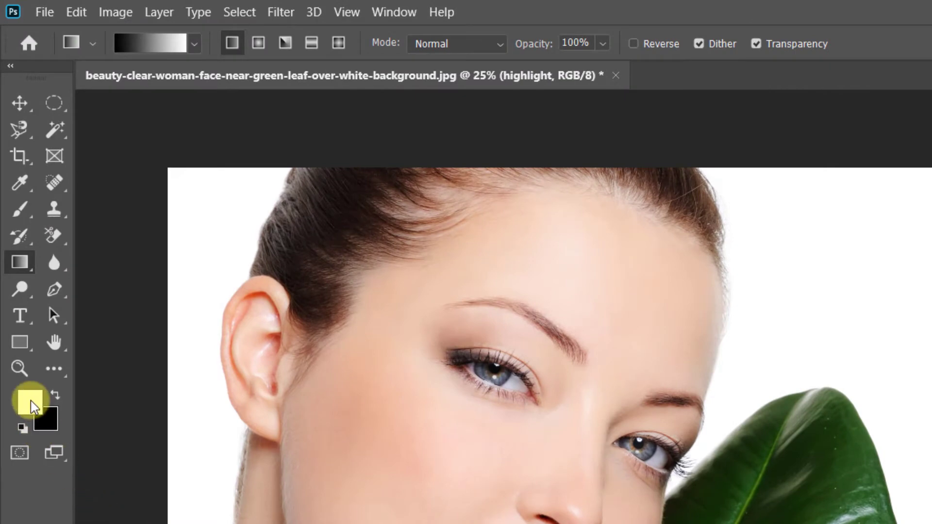
Paint one white dab in the centre of the water drop with a hard round 60 px brush at 100% hardness
left_click(29, 209)
right_click(29, 209)
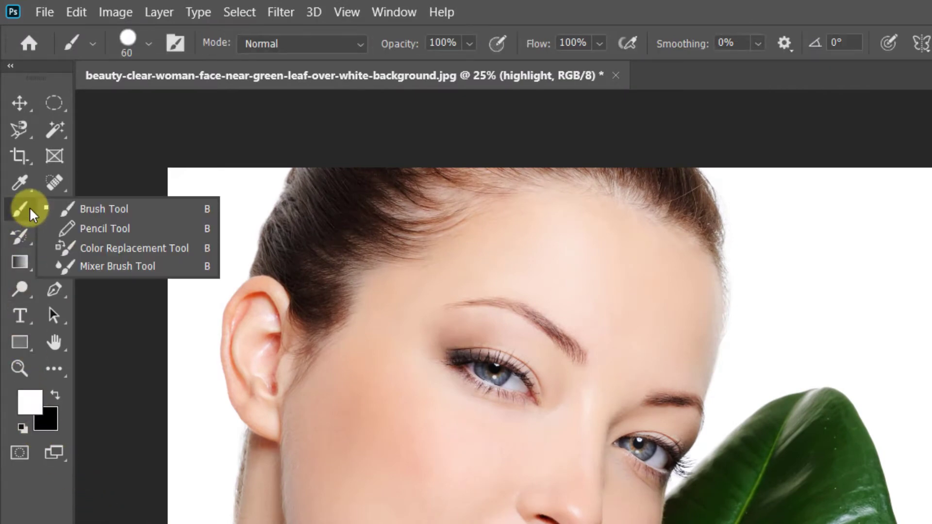
left_click(48, 208)
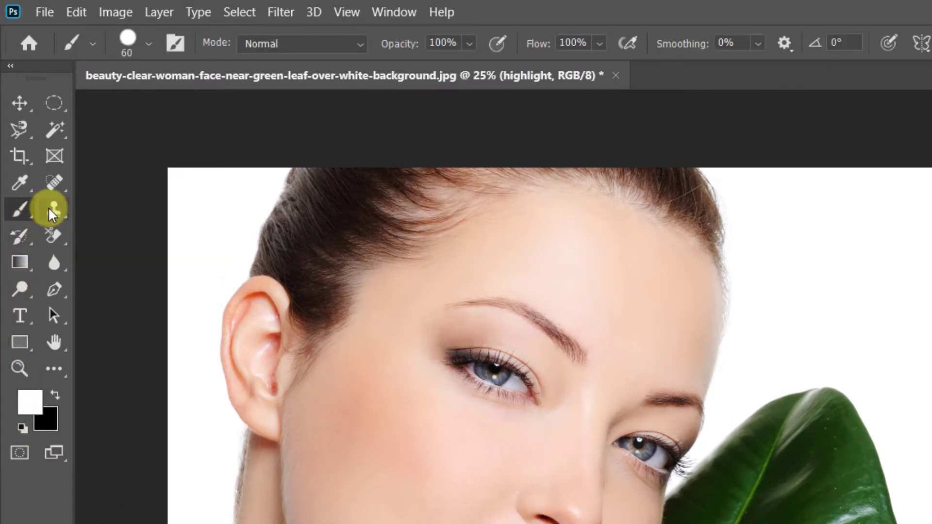
left_click(149, 41)
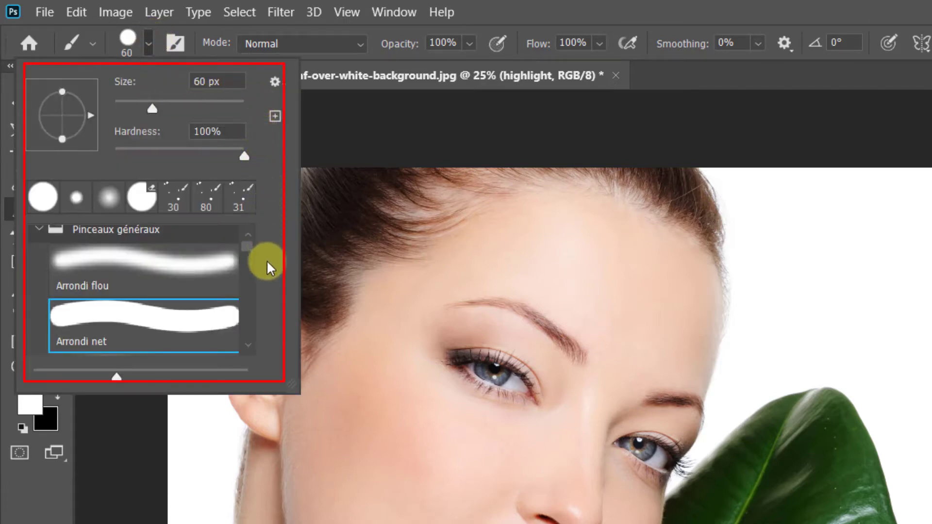
left_click(42, 197)
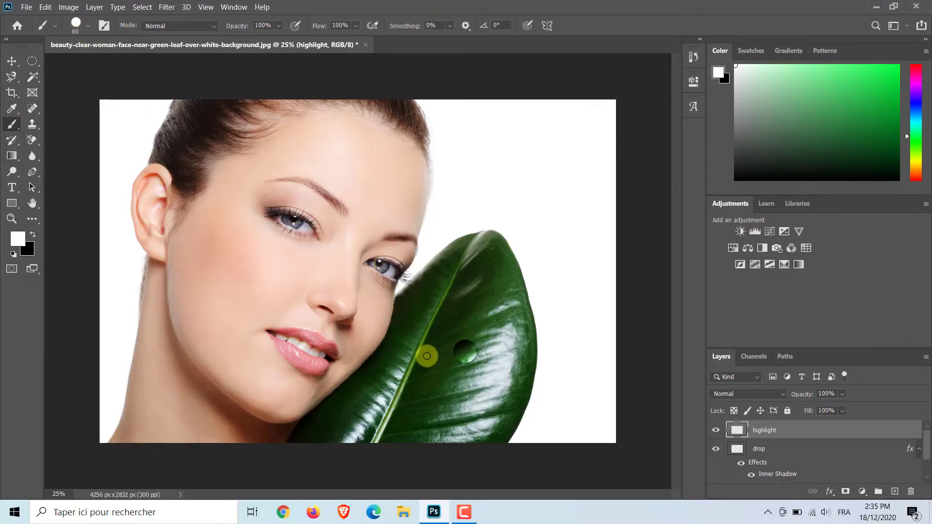
left_click(464, 351)
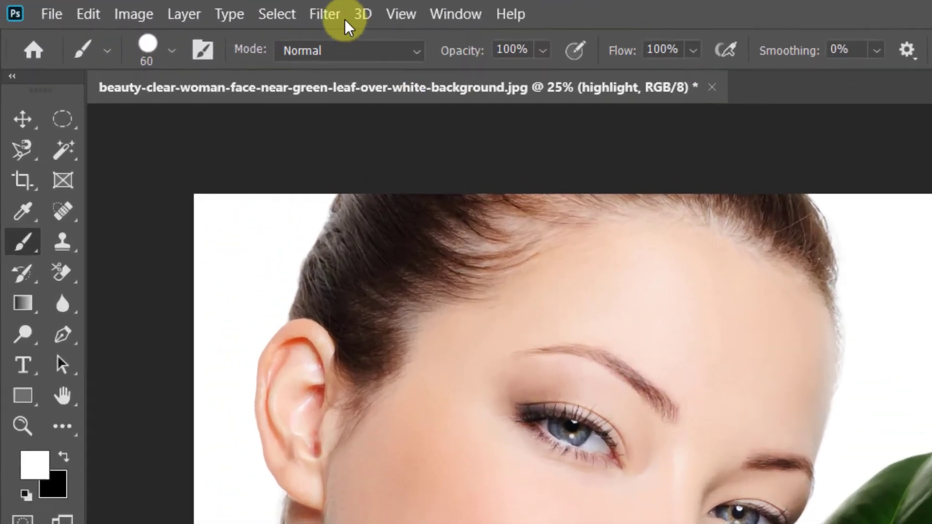
Apply a Gaussian Blur with a 10 px radius to the white dab on the highlight layer
left_click(324, 15)
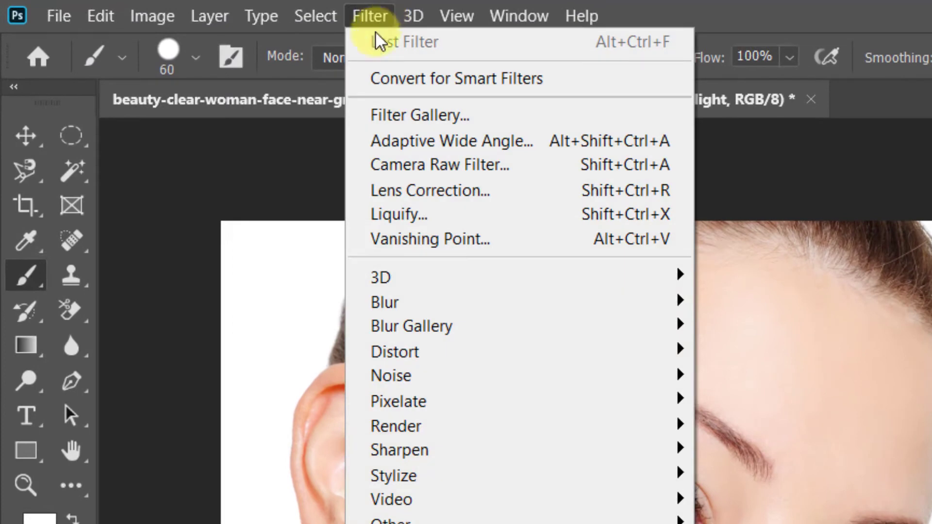
mouse_move(557, 310)
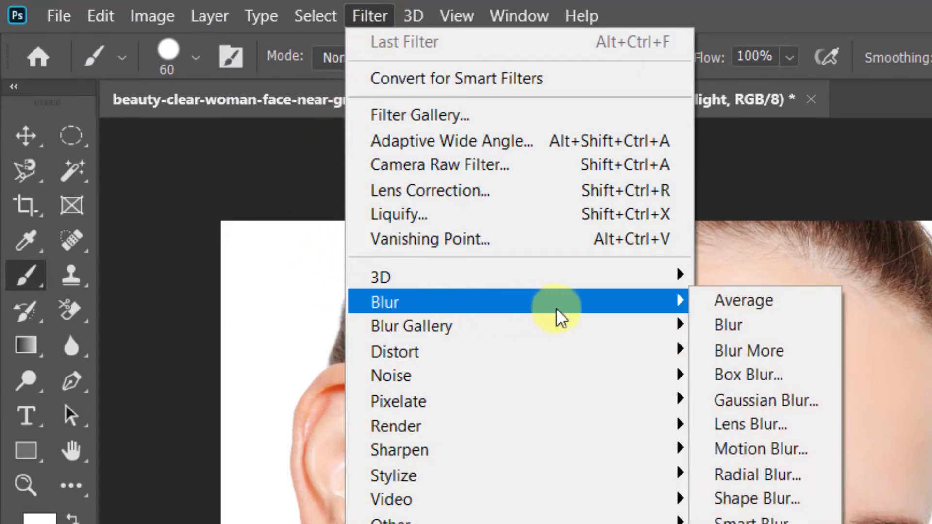
left_click(781, 406)
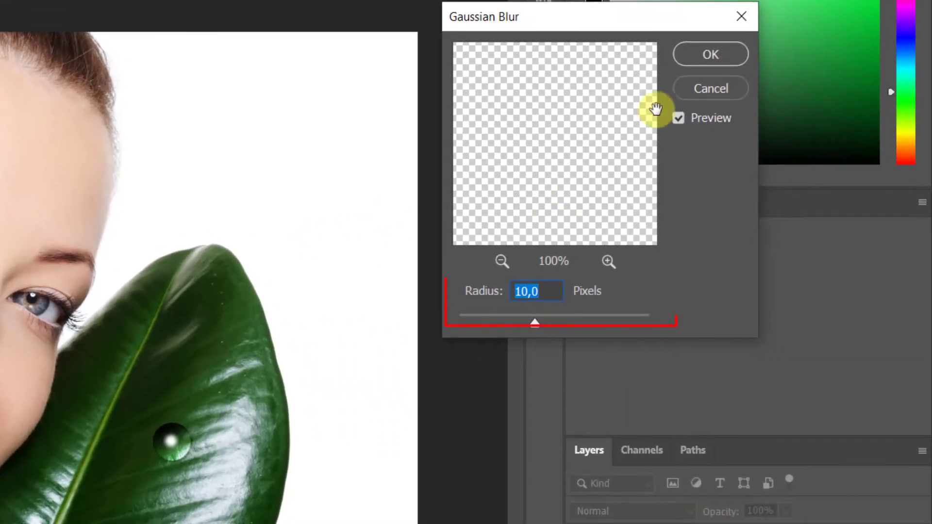
left_click(682, 50)
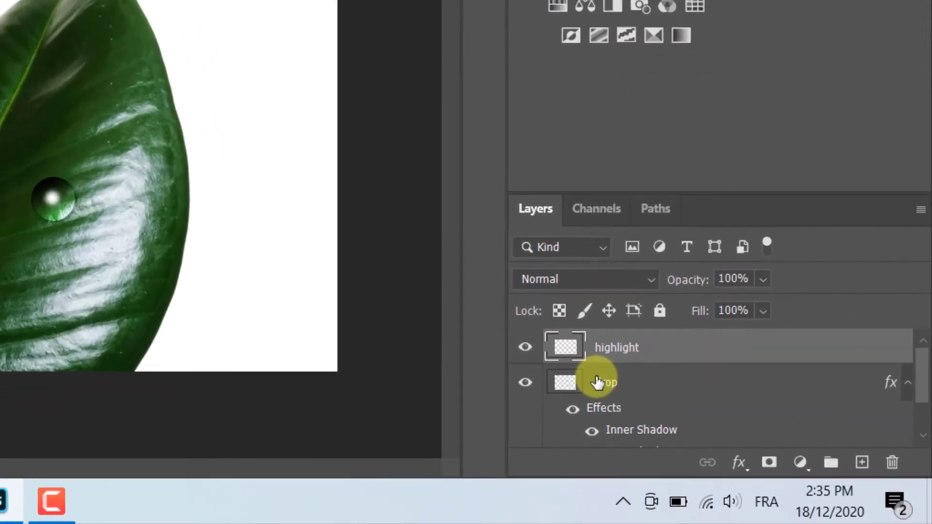
Group the highlight and drop layers together and duplicate the group
left_click(754, 449, "shift")
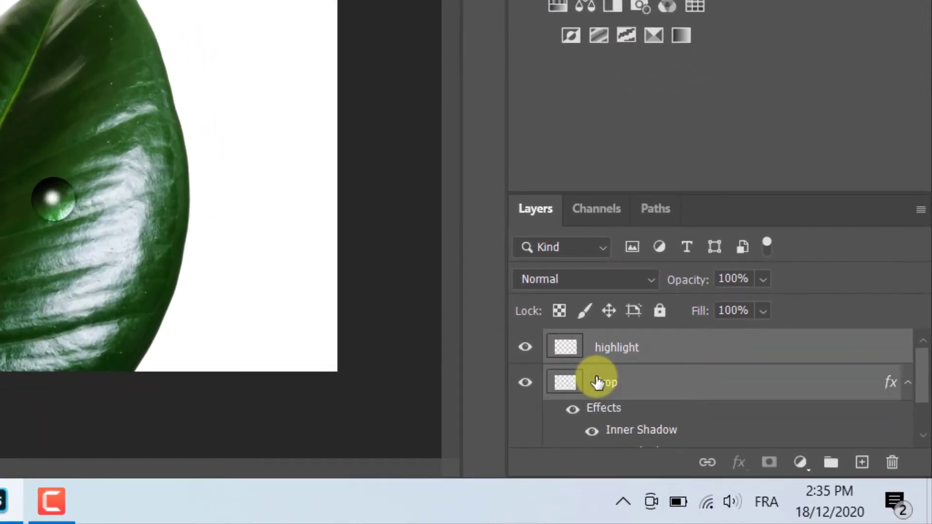
key("ctrl+g")
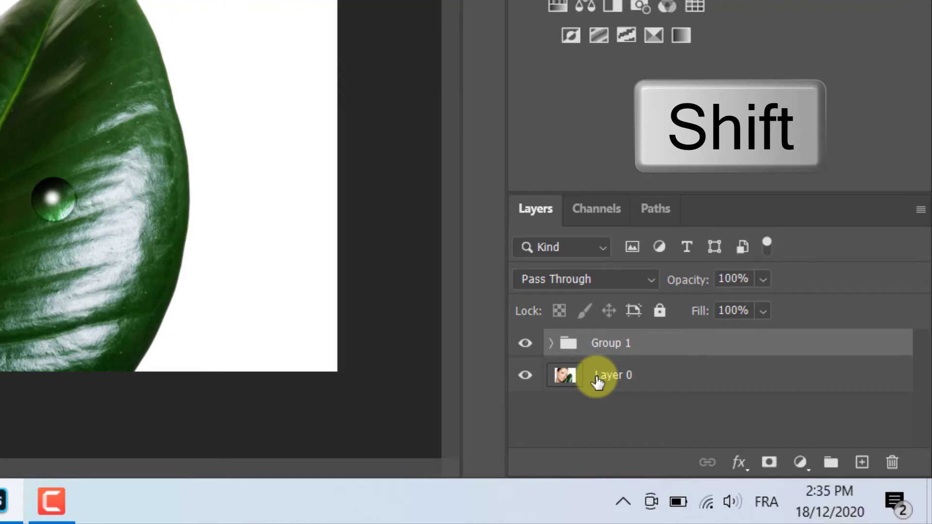
key("ctrl+j")
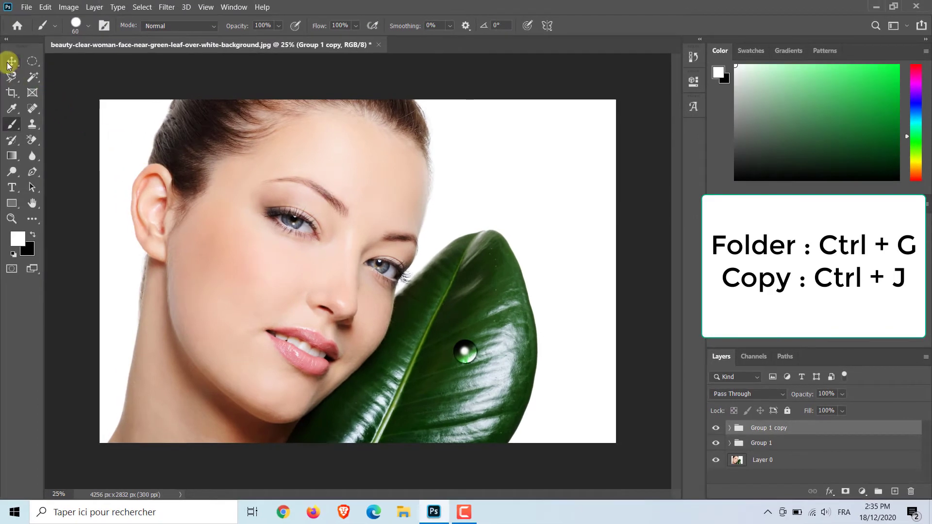
Move the duplicated water drop below and left of the original on the leaf and scale it to about 85%
left_click(11, 61)
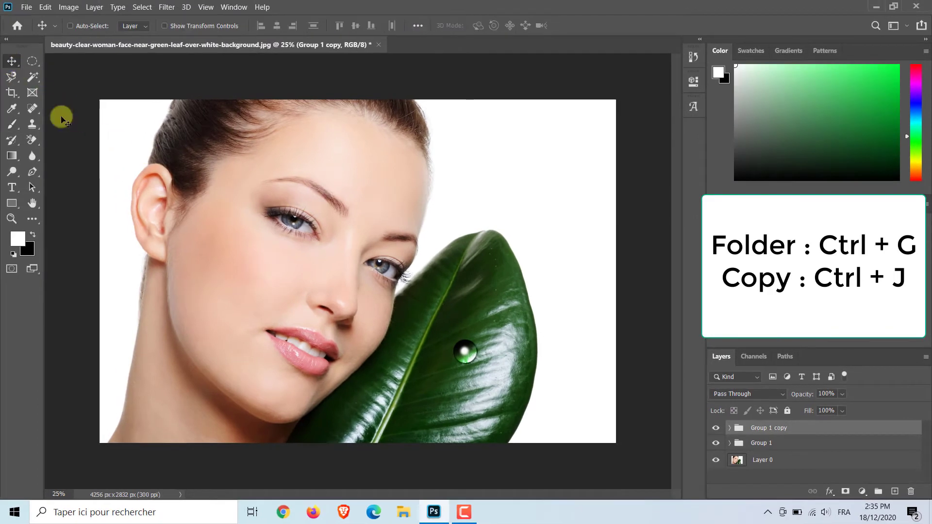
left_click_drag(466, 357, 436, 374)
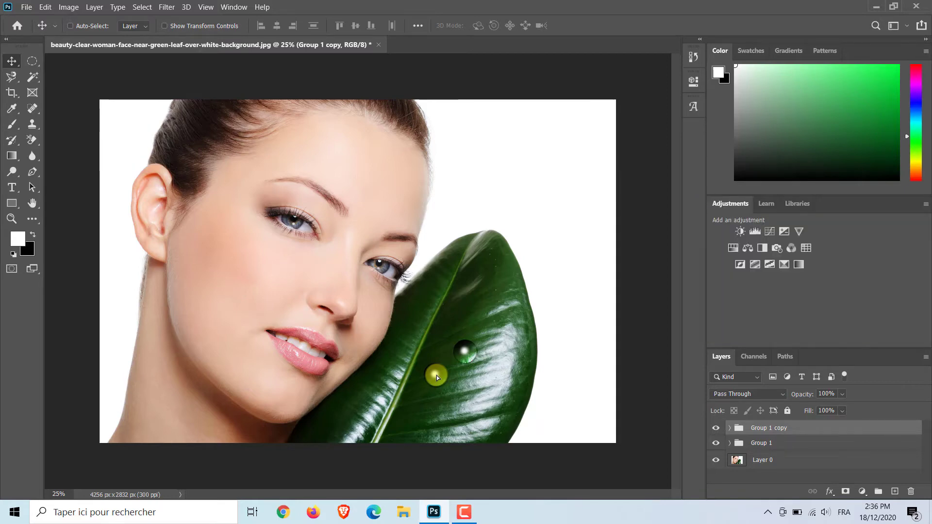
key("ctrl+t")
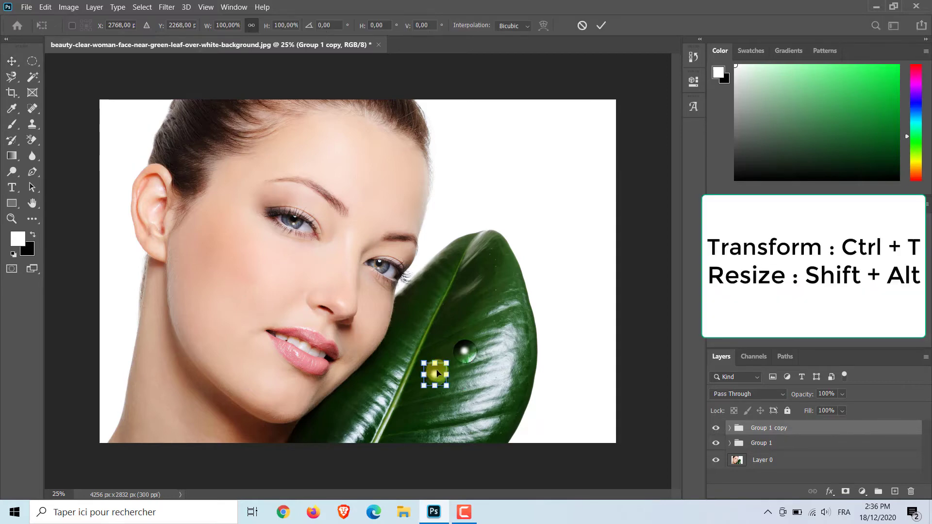
left_click_drag(446, 363, 443, 368)
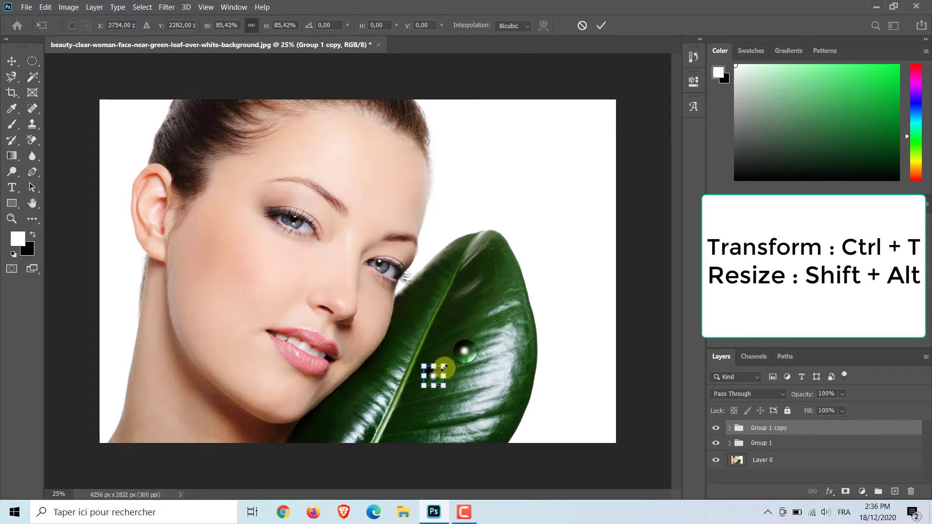
Duplicate the original drop group, Group 1, and move the copy straight up towards the leaf's tip
left_click(750, 443)
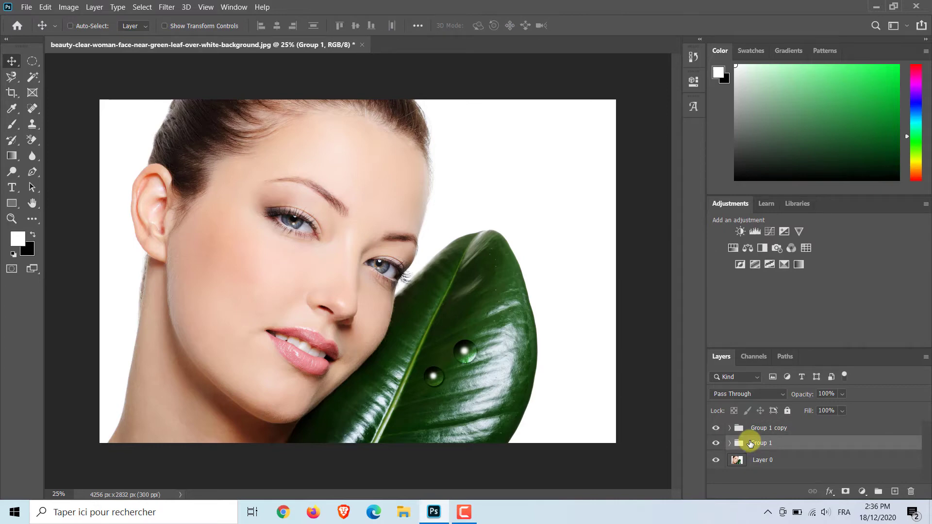
key("ctrl+j")
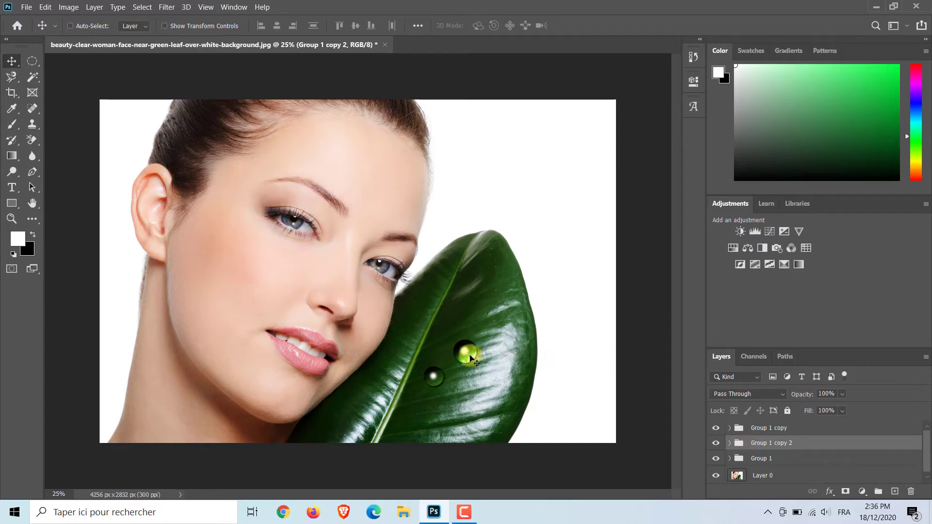
left_click_drag(464, 356, 465, 287)
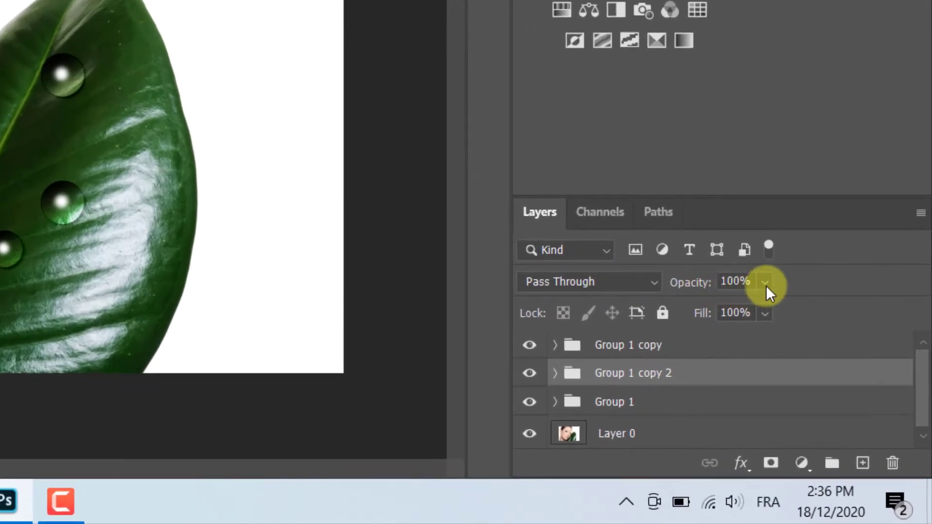
Set the opacity of the upper drop's group to 70%
left_click(831, 378)
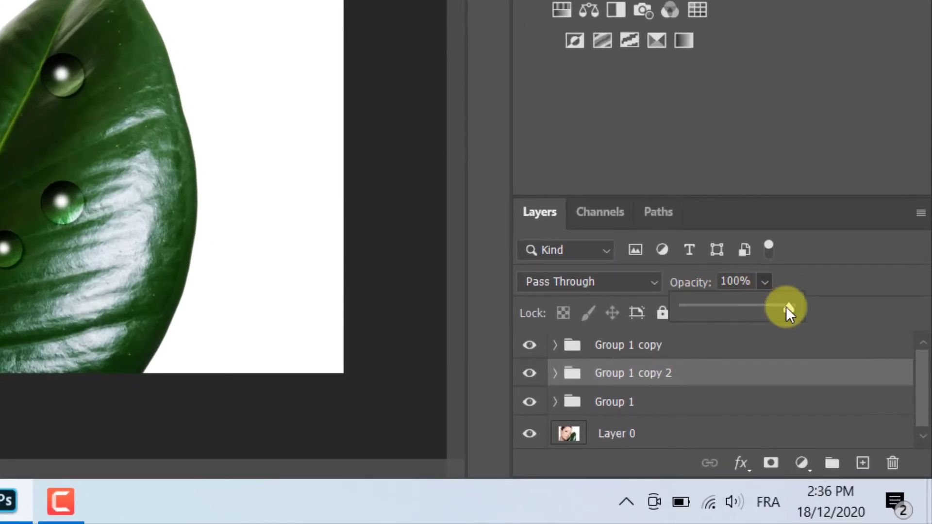
left_click_drag(782, 308, 765, 308)
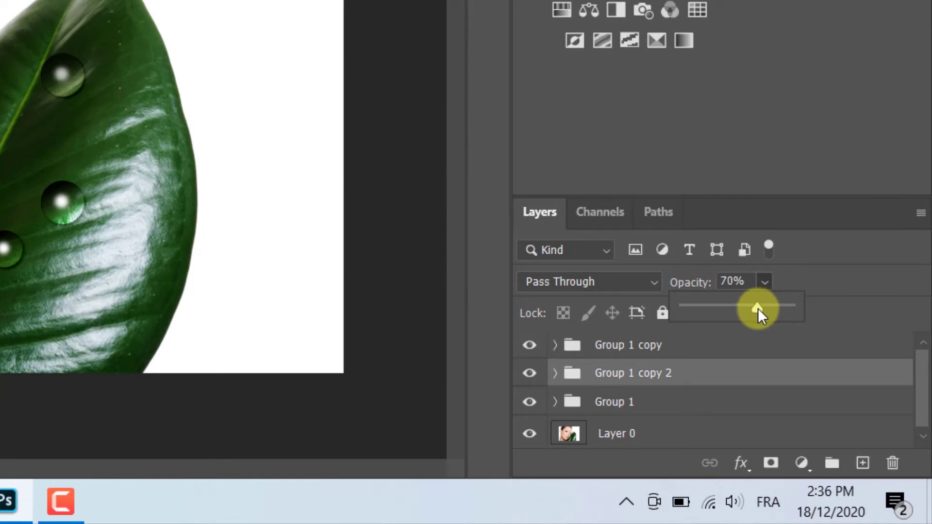
left_click(762, 283)
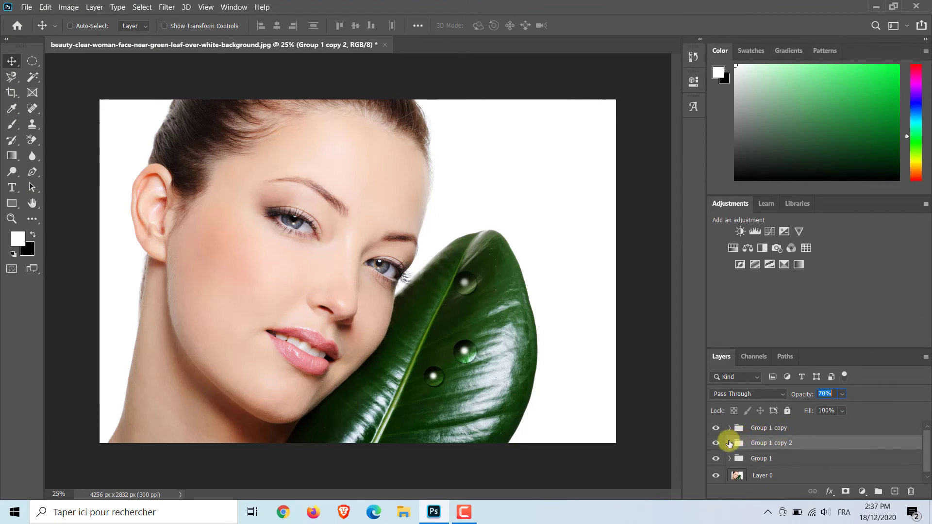
Liquify the drop layer of the upper group with a size 200 warp brush, pulling its top upward into a curved teardrop tail
left_click(729, 443)
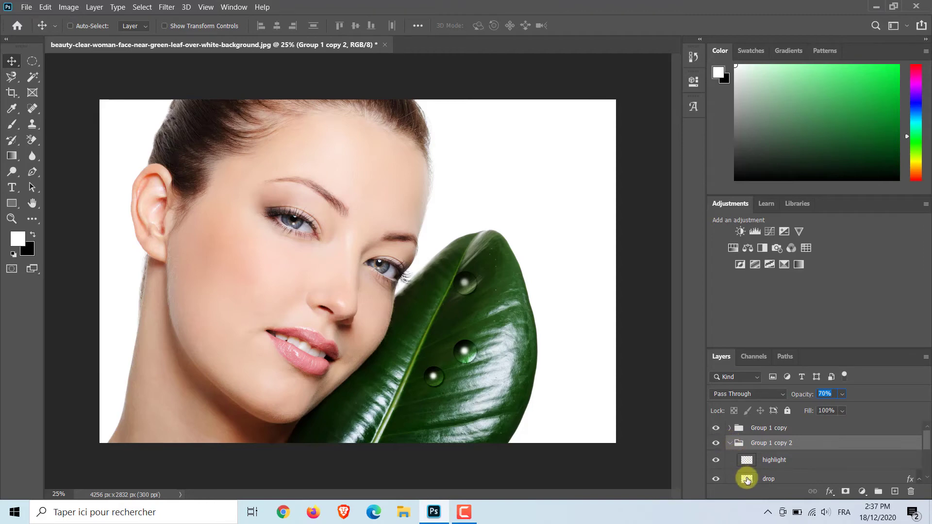
left_click(745, 477)
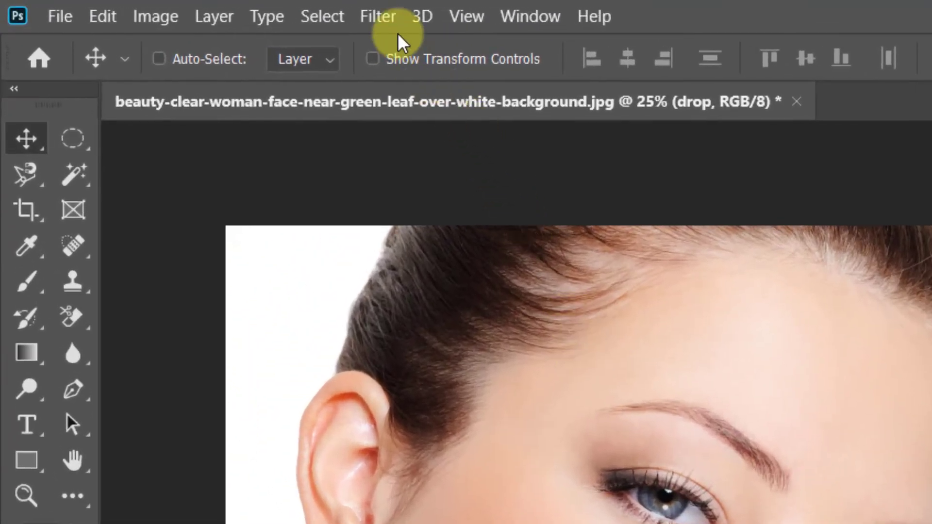
left_click(387, 12)
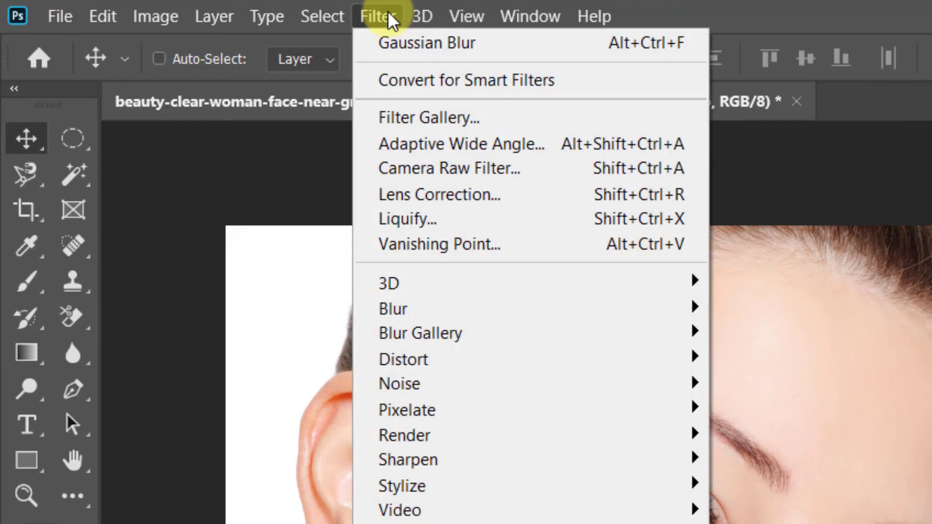
left_click(414, 214)
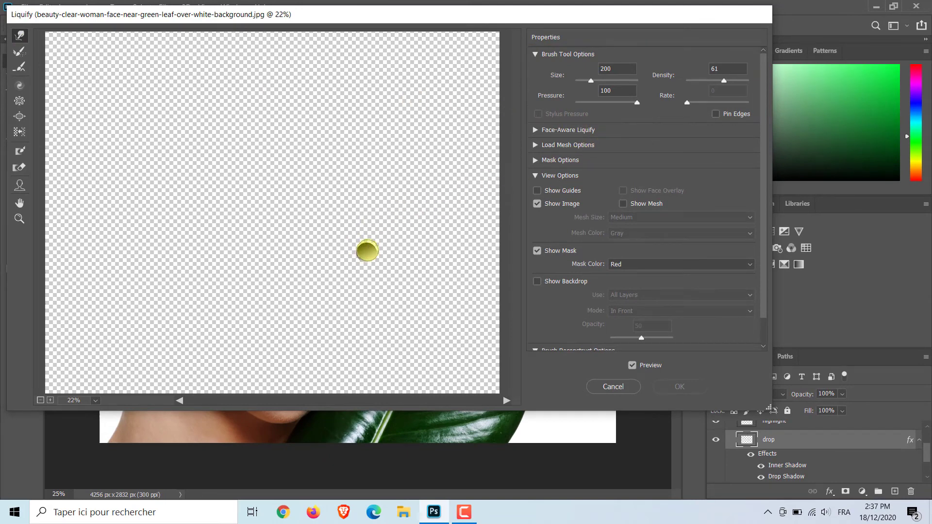
left_click_drag(367, 251, 367, 226)
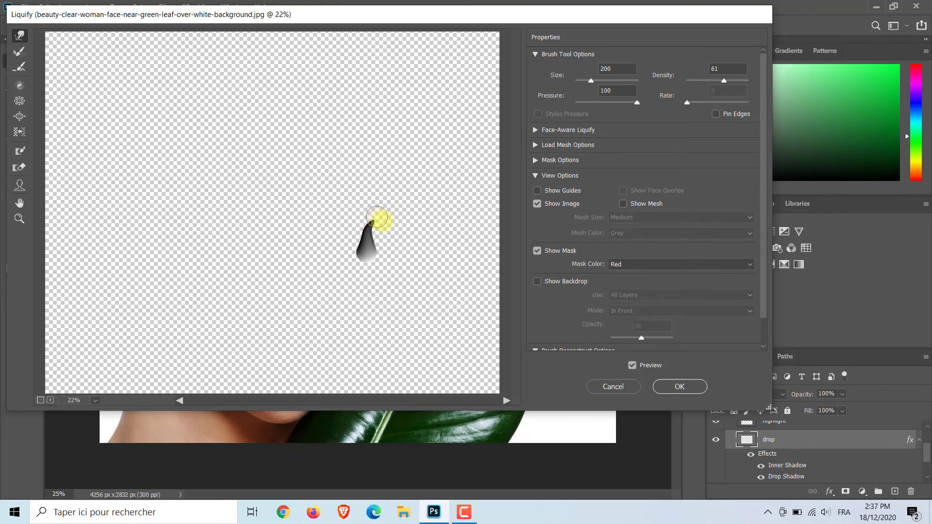
left_click(665, 387)
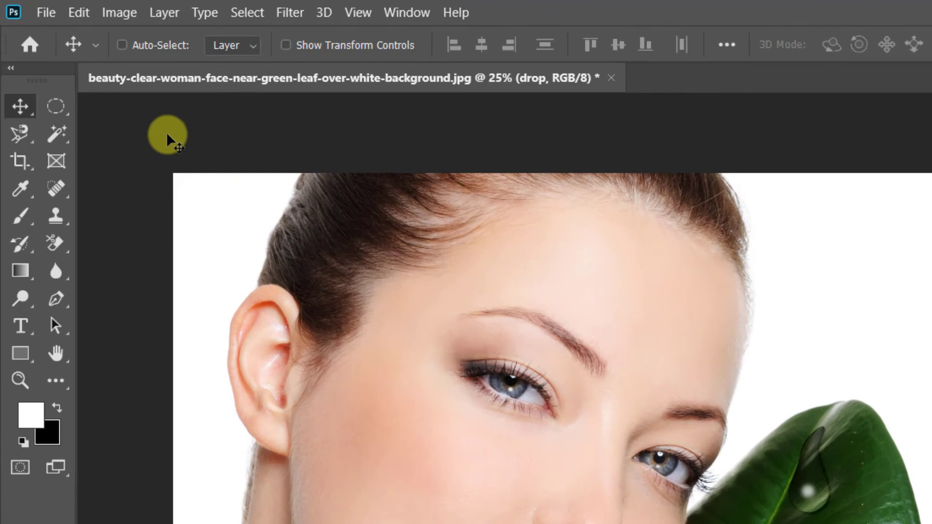
Puppet Warp the teardrop with two pins in its body and one on its tail, bending the tail slightly up and right
left_click(80, 12)
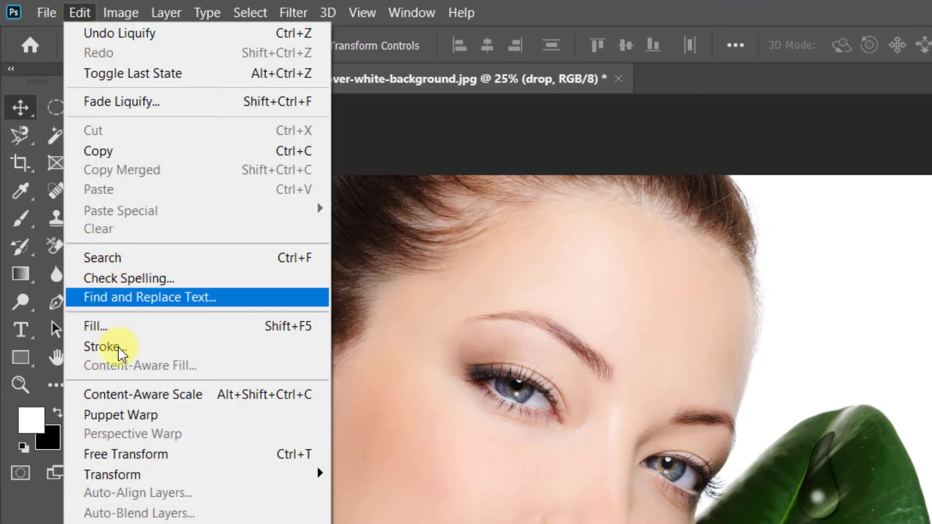
left_click(130, 415)
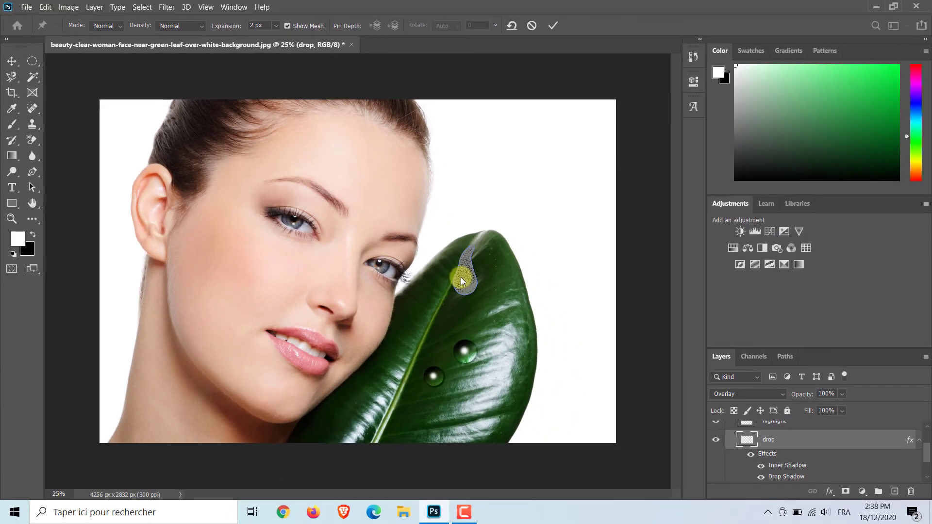
left_click(461, 277)
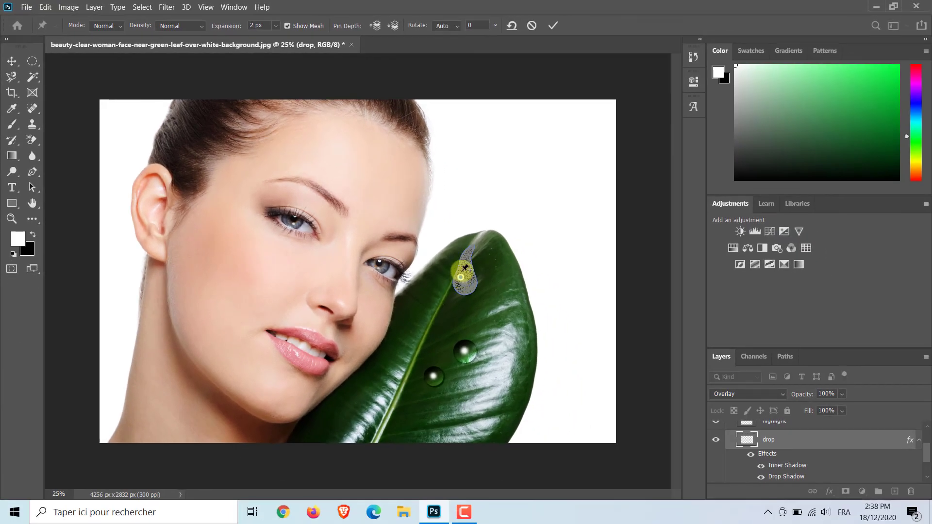
left_click(461, 270)
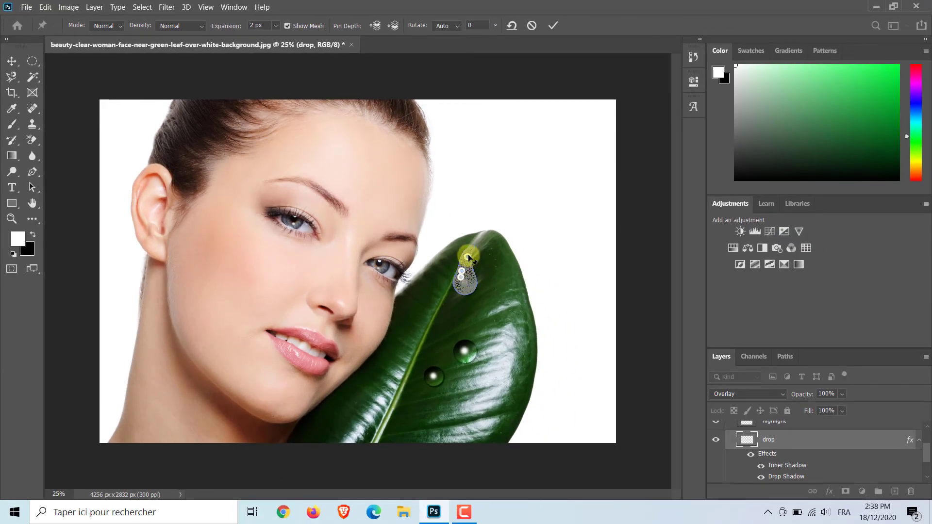
left_click_drag(468, 258, 472, 252)
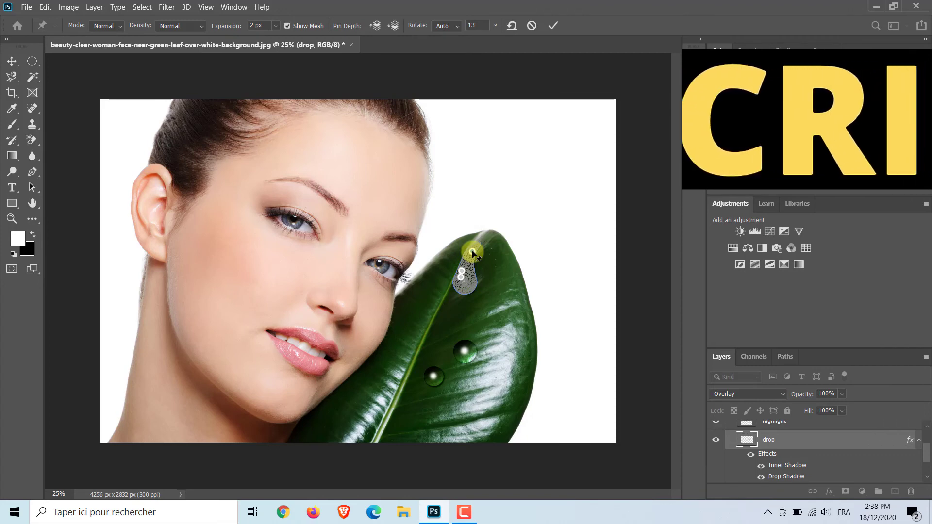
left_click(551, 28)
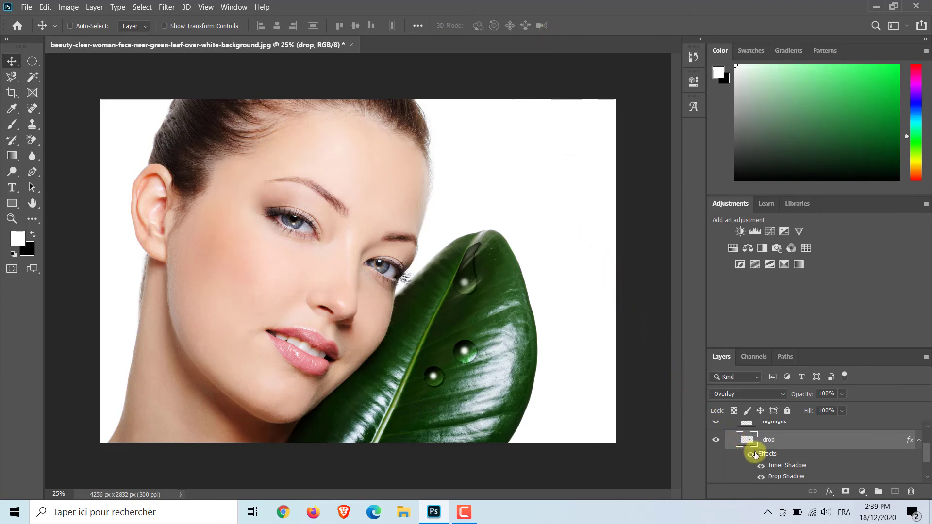
Select the highlight layer in the teardrop's group and nudge the highlight slightly right within the drop
key("shift+alt+n")
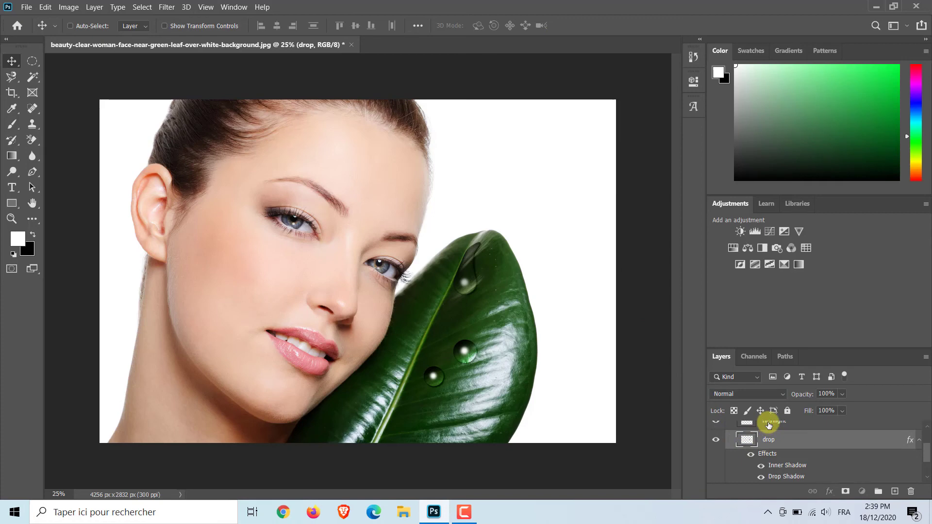
left_click(768, 424)
left_click(769, 429)
left_click(768, 446)
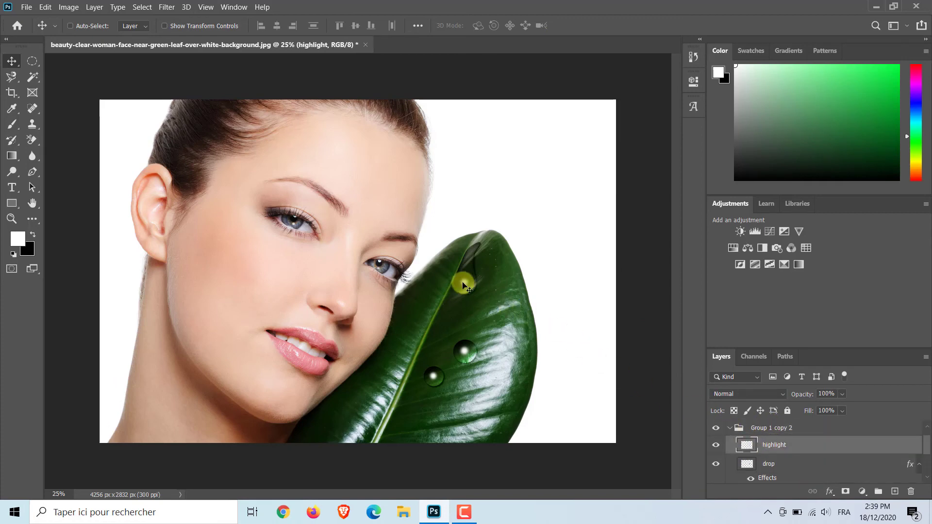
left_click_drag(462, 283, 465, 283)
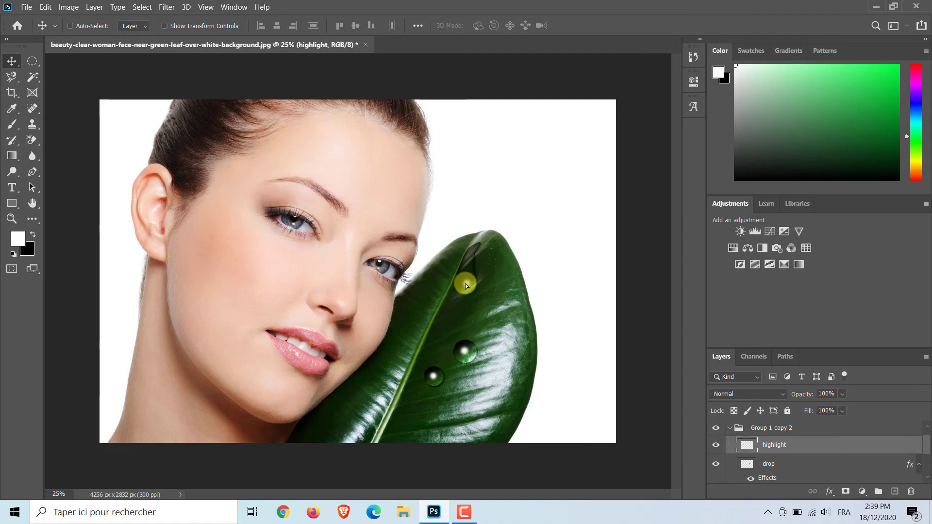